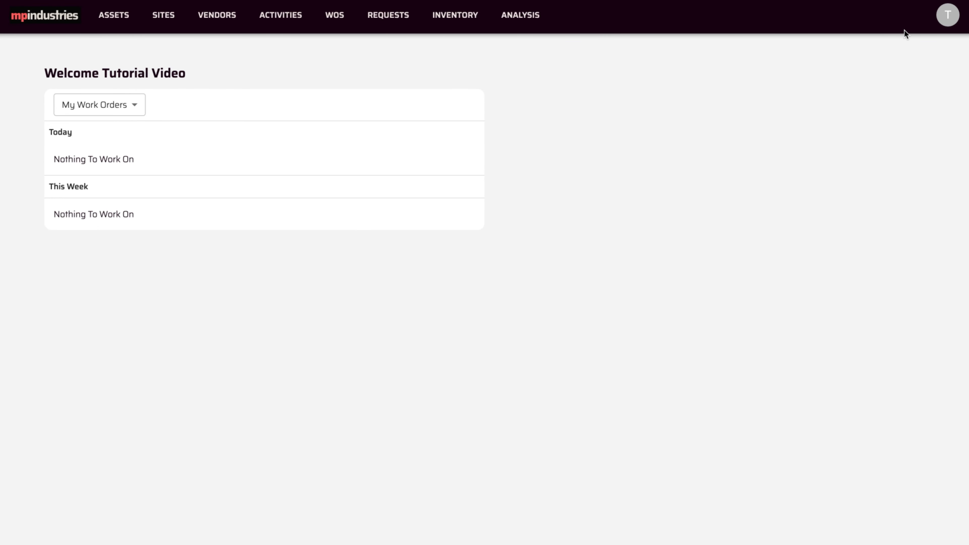
Step: Go to the Requests page under account settings and switch it into edit mode
click(949, 19)
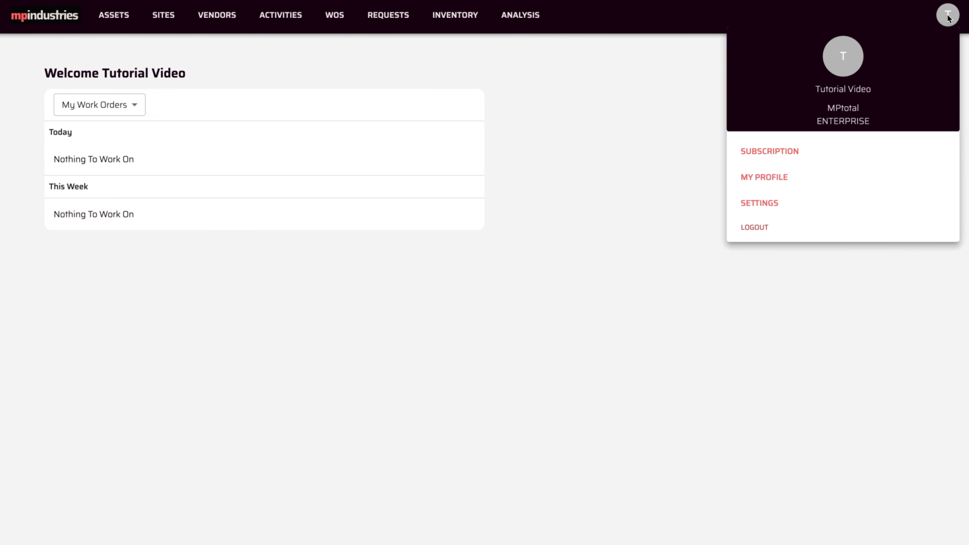
click(770, 205)
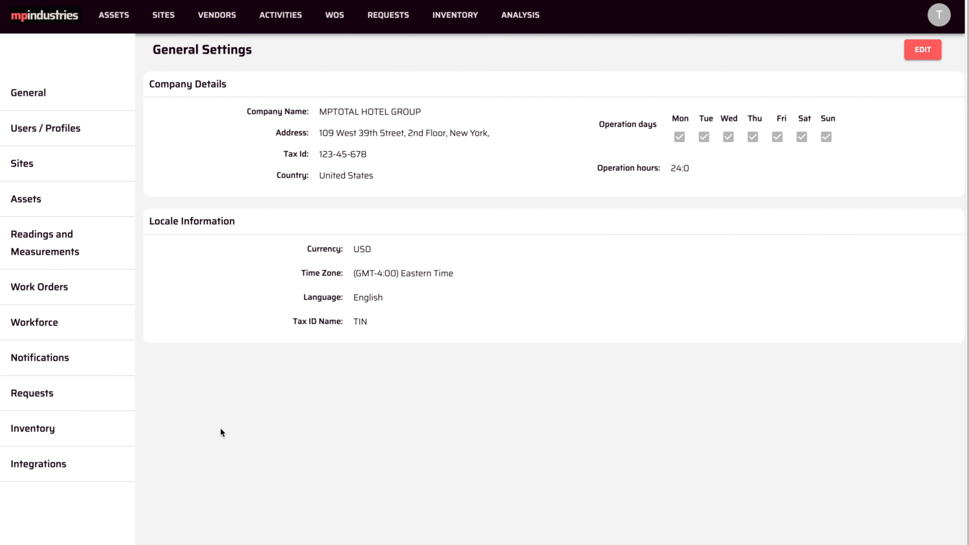
click(61, 399)
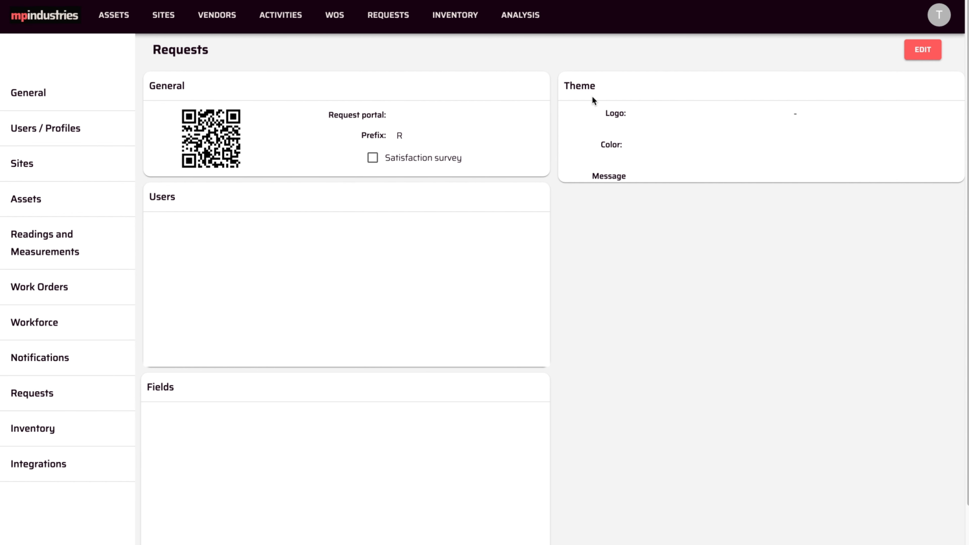
click(908, 50)
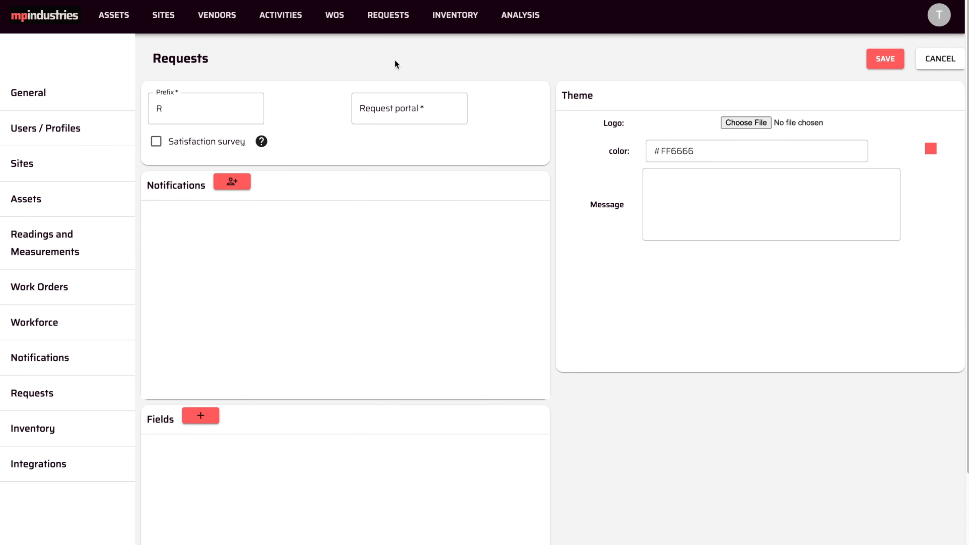
Step: Change the request prefix from R to ticket and name the request portal hotelmptotal
click(186, 110)
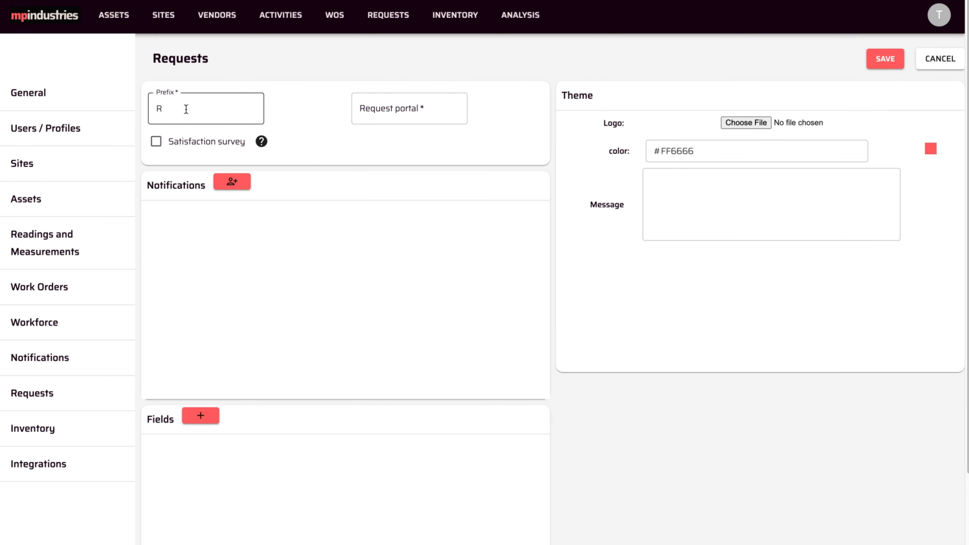
double_click(186, 109)
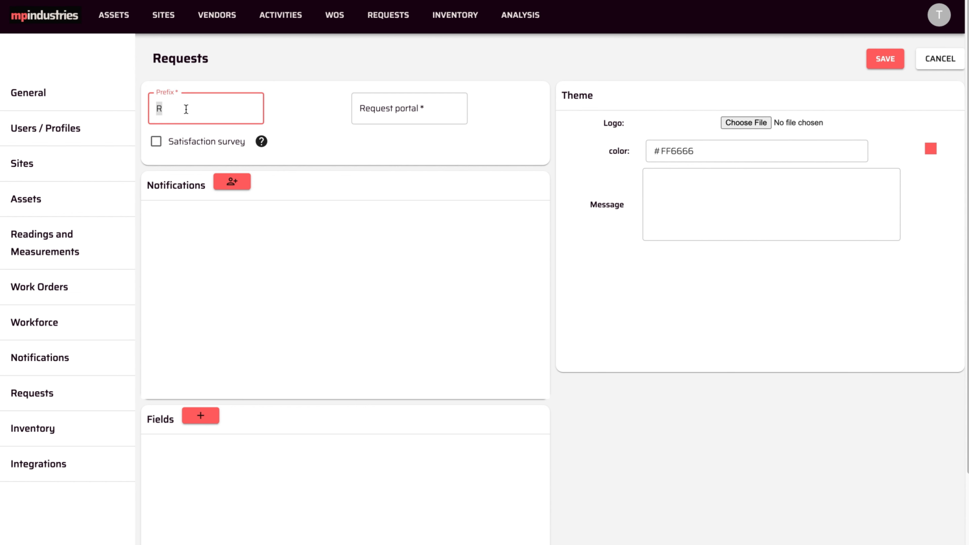
text(ticket)
click(443, 110)
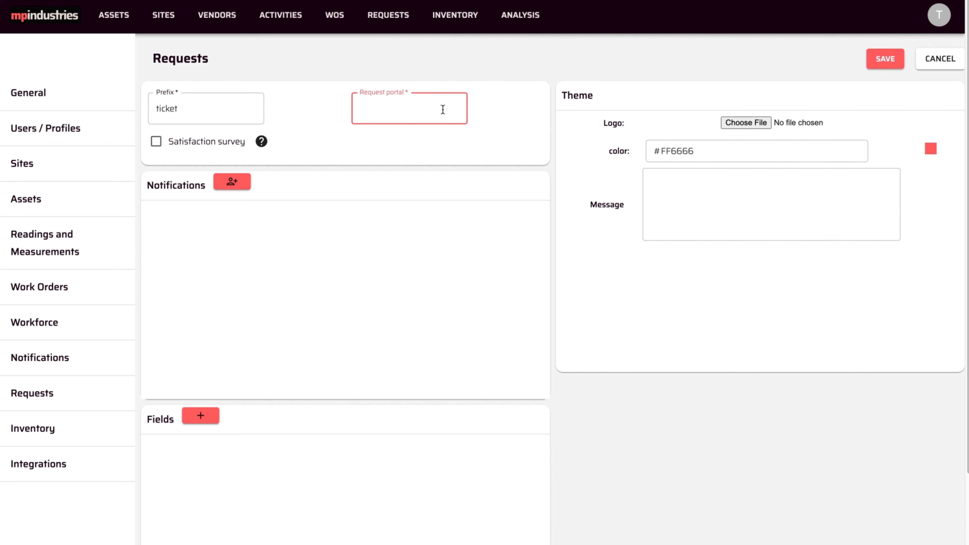
text(mptotal)
key(Left)
key(Left)
key(Left)
key(Left)
key(Left)
key(Left)
key(Left)
text(hotel)
click(436, 111)
Step: Turn on the satisfaction survey, leaving the theme colour unchanged for now
click(156, 143)
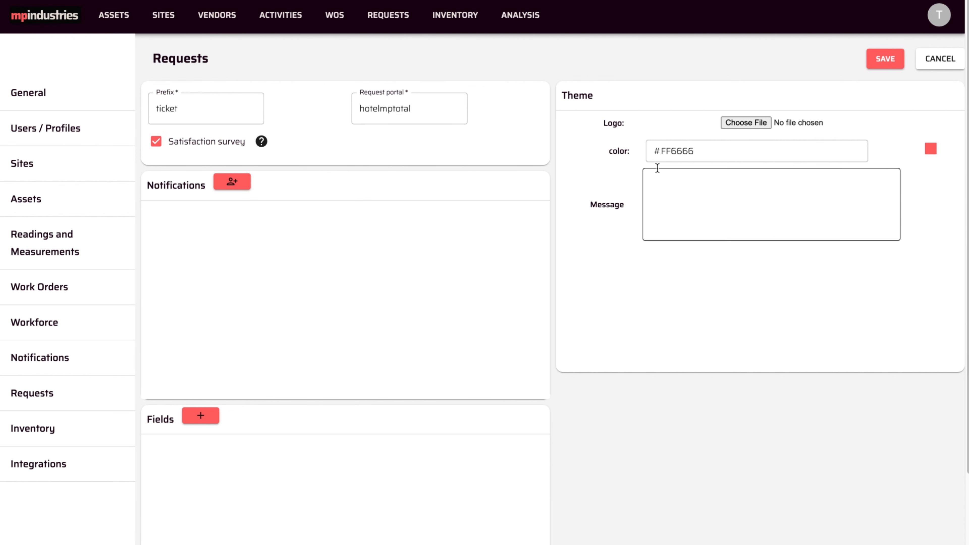
click(706, 154)
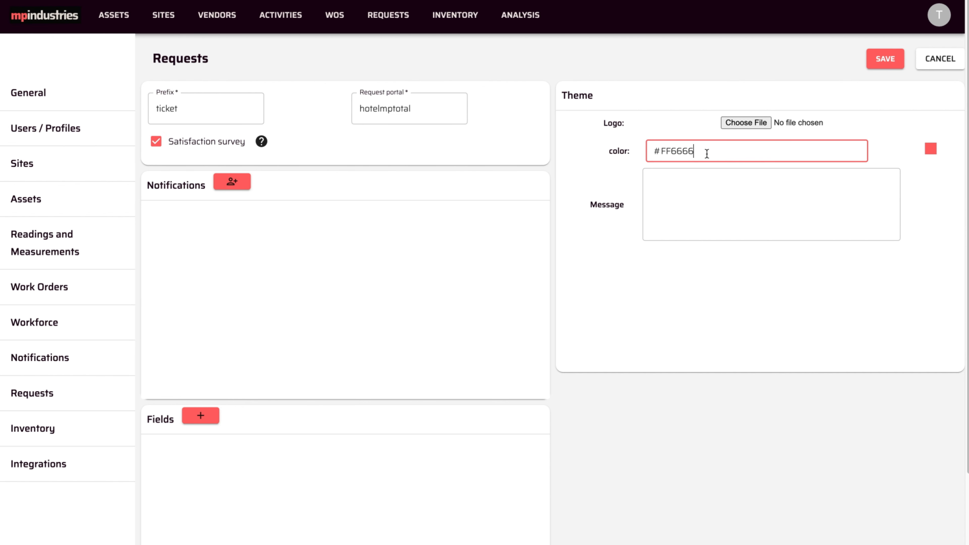
click(705, 119)
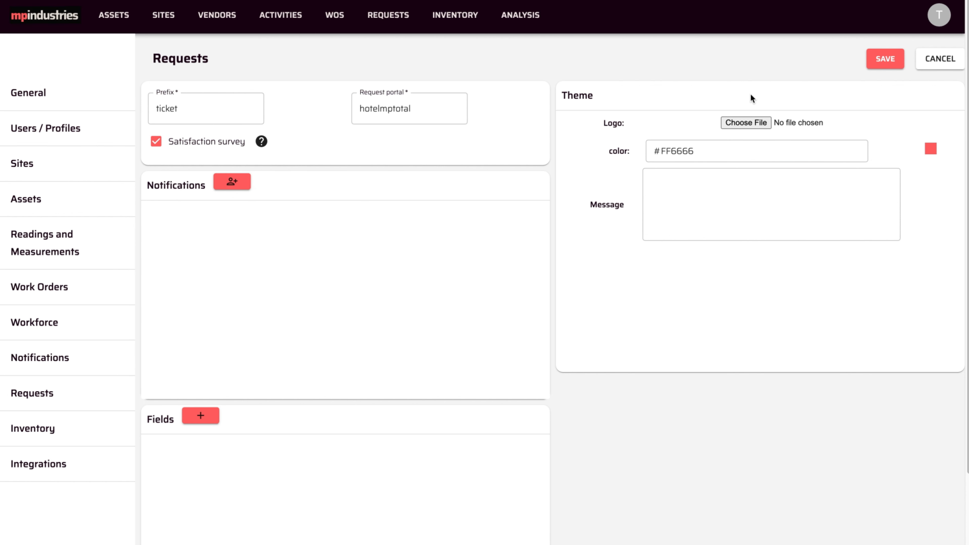
click(731, 124)
Step: Attach mphotel-logo.png as the portal logo and change the theme colour to #FF6633
click(389, 222)
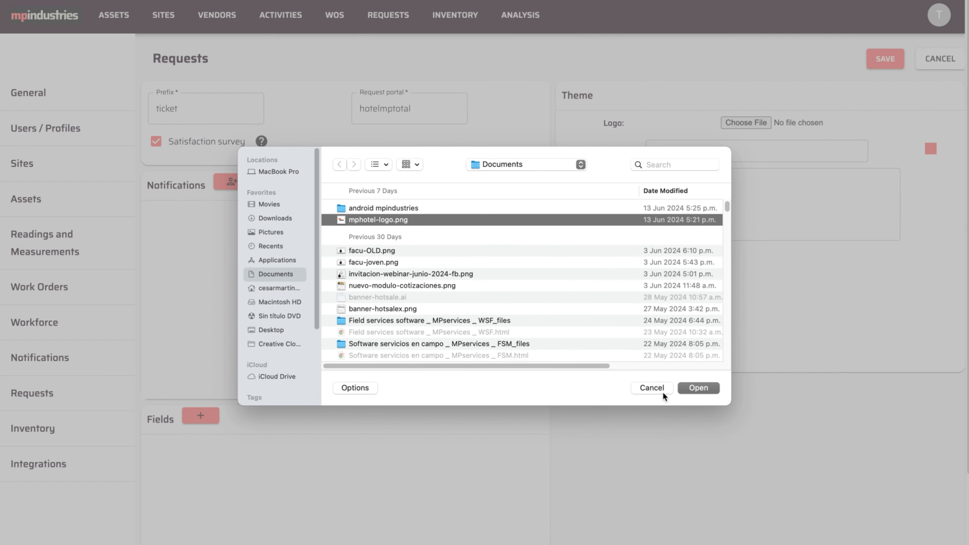
click(697, 390)
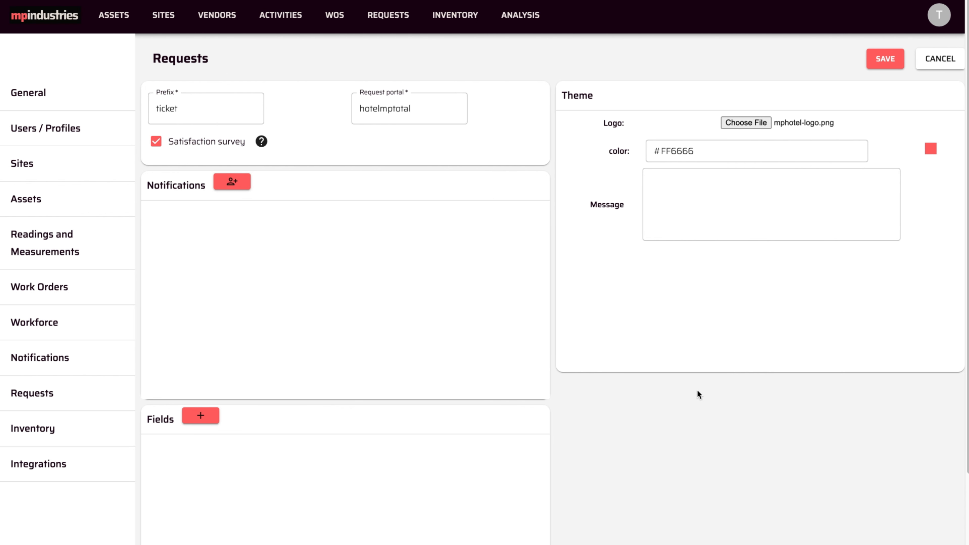
click(701, 152)
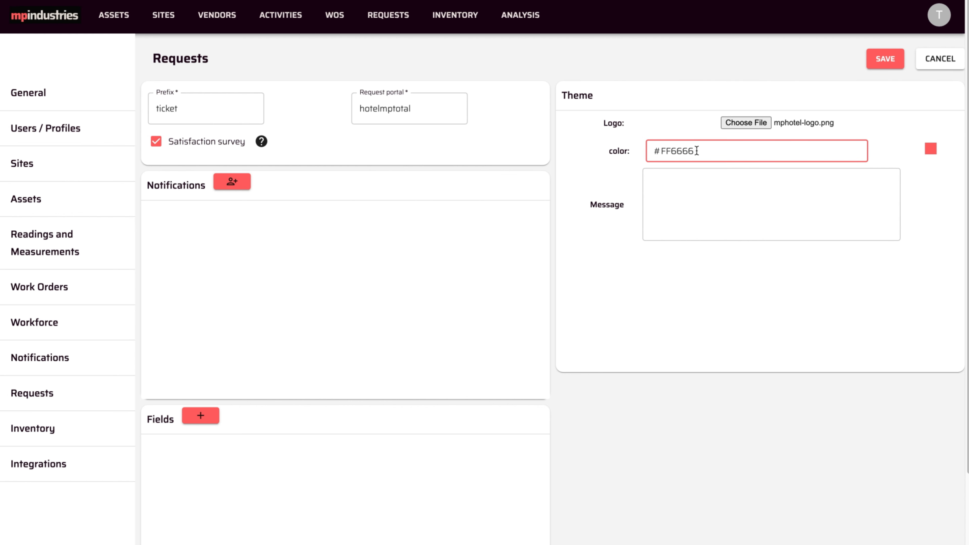
key(BackSpace)
key(BackSpace)
text(33)
Step: Set the portal message to "Thank you for your request!"
click(767, 197)
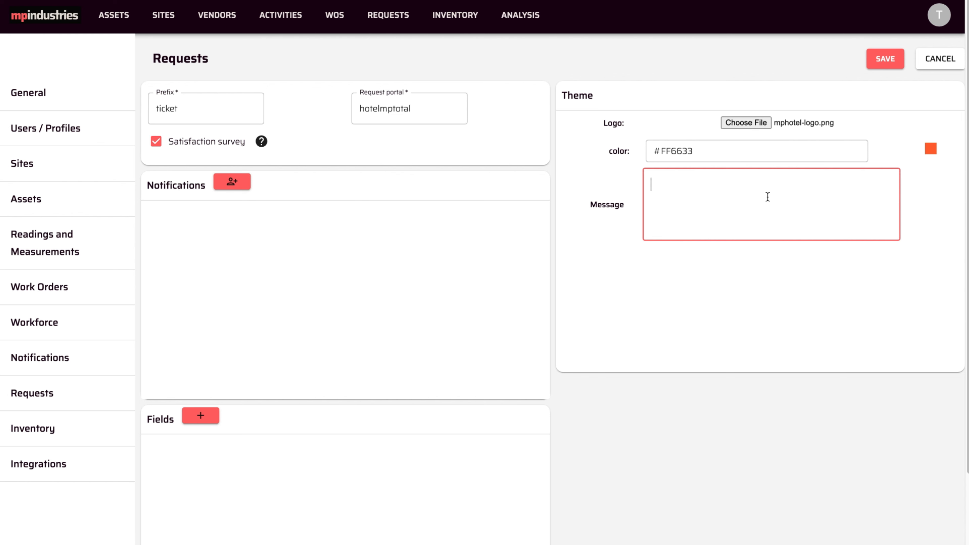
text(Thank you for your request!)
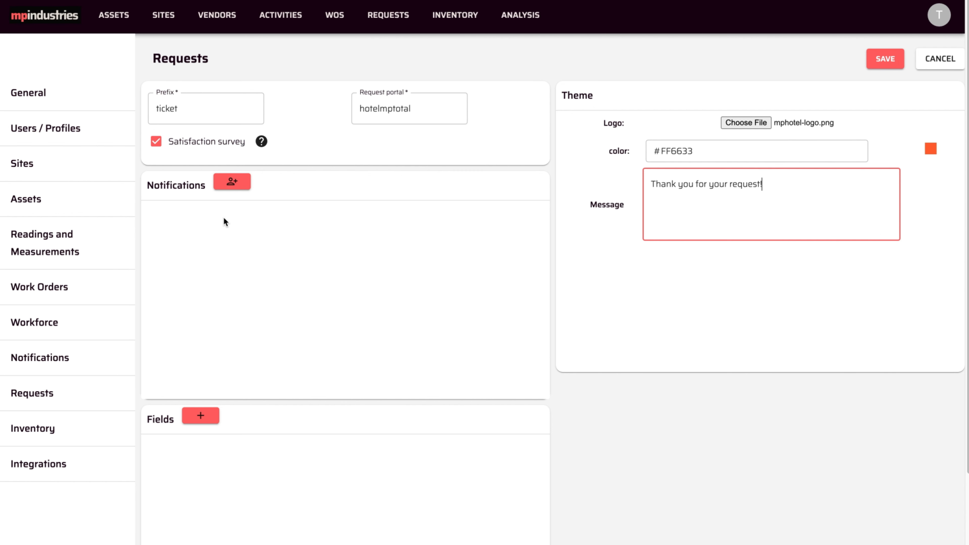
click(230, 185)
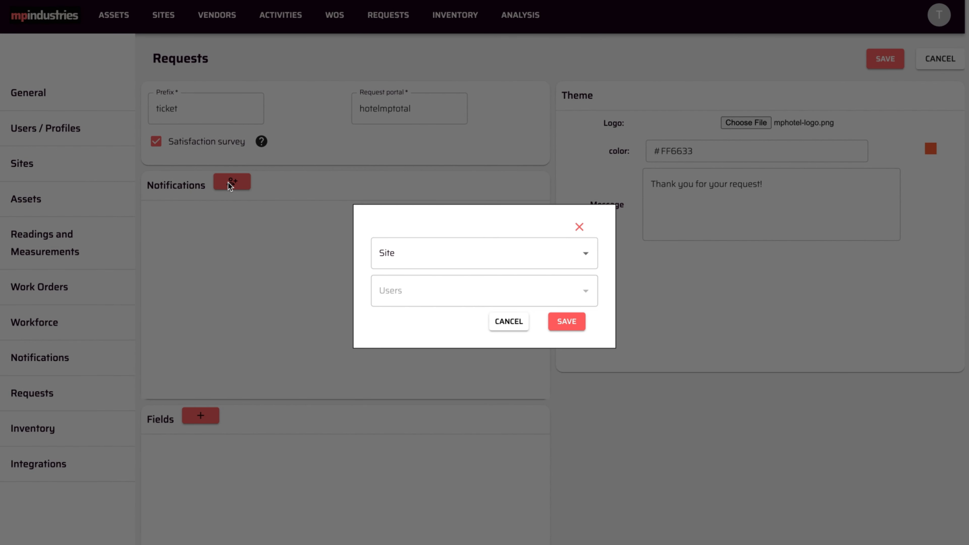
Step: Add a notification recipient for the Cancun Hotel site using the first listed user
click(531, 259)
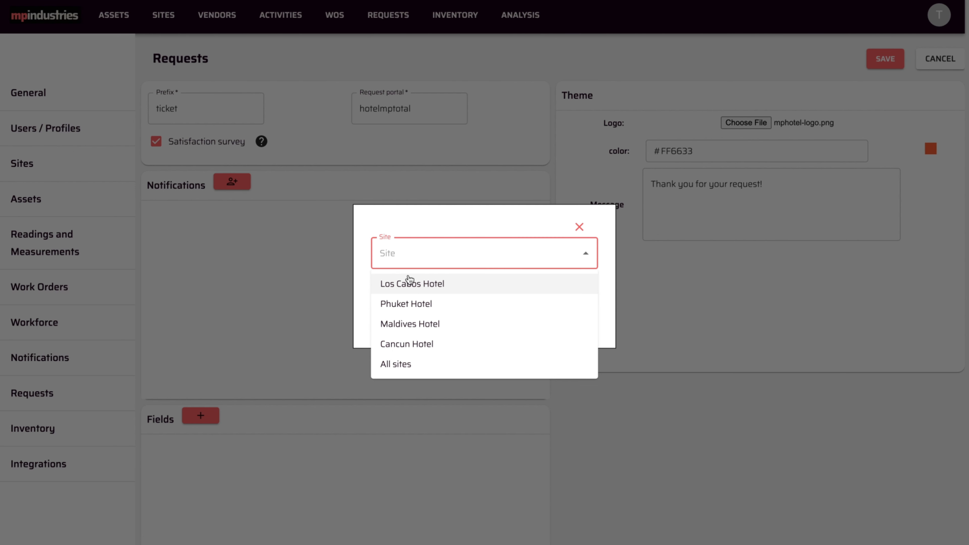
click(403, 342)
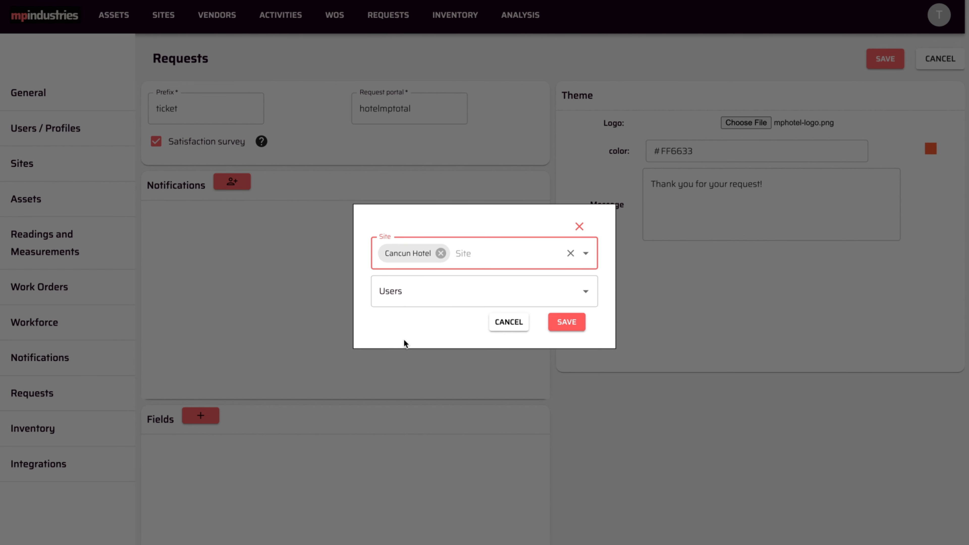
click(585, 293)
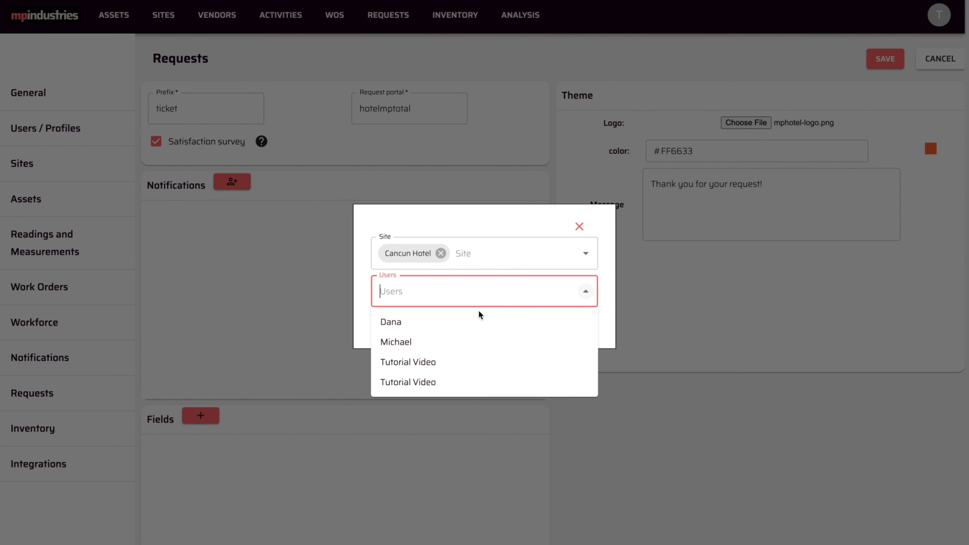
click(407, 324)
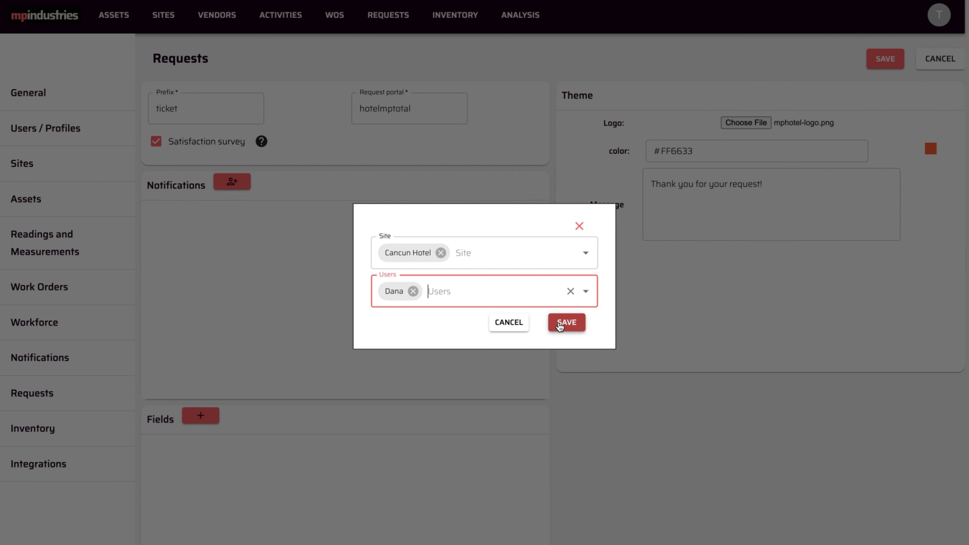
click(566, 322)
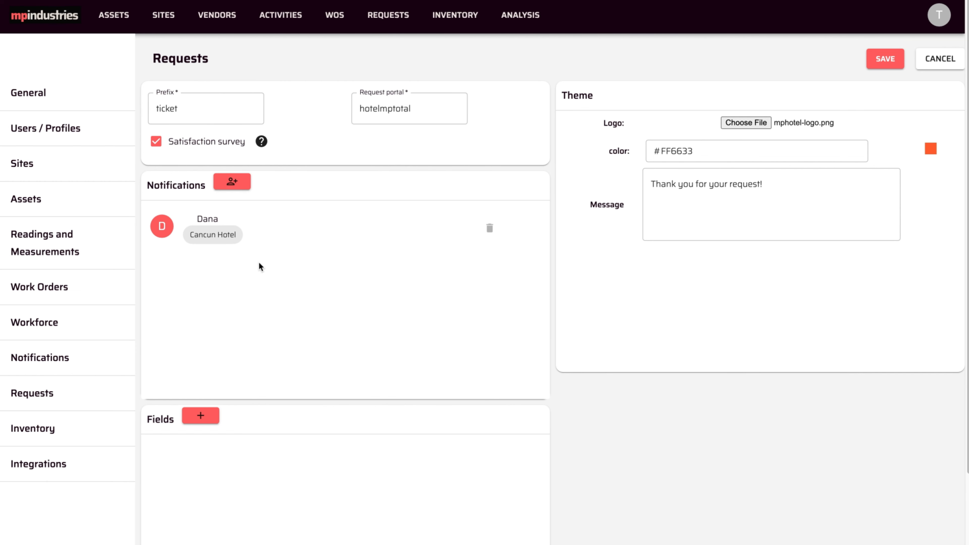
Step: Add Tutorial Video as a notified user for All sites
click(240, 185)
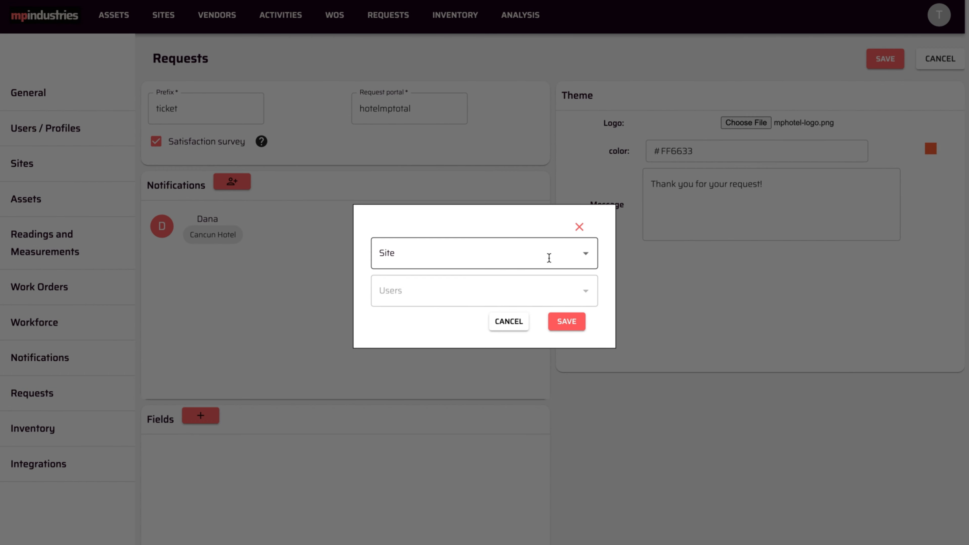
click(583, 254)
click(388, 365)
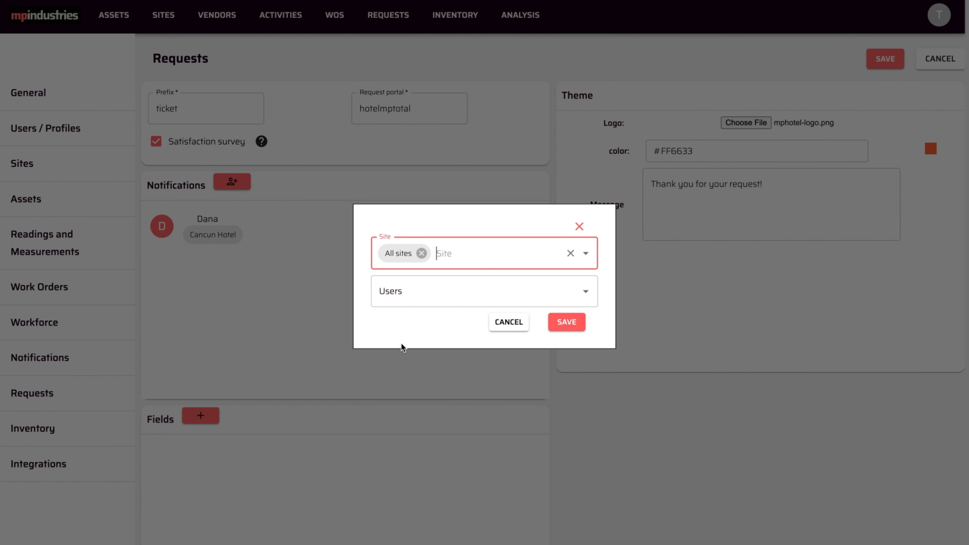
click(586, 291)
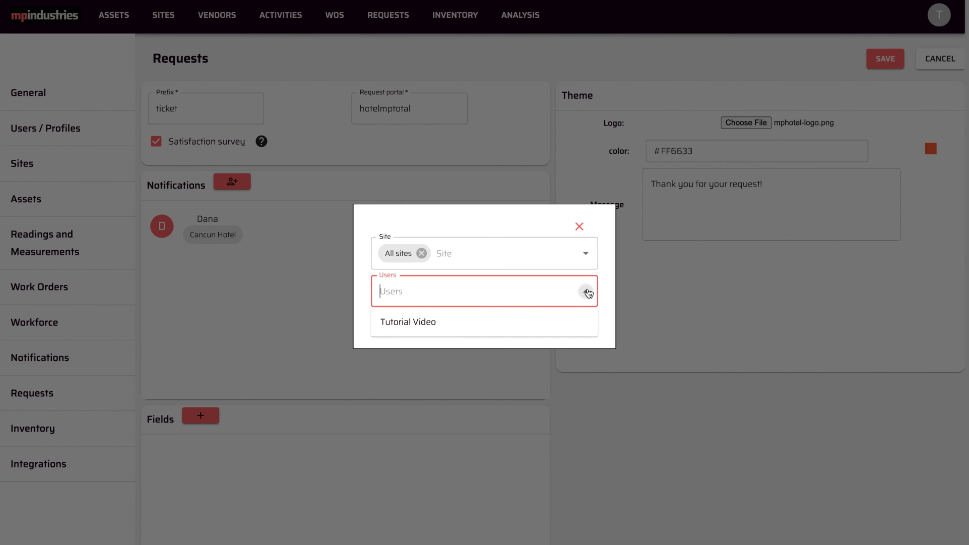
click(397, 325)
click(562, 326)
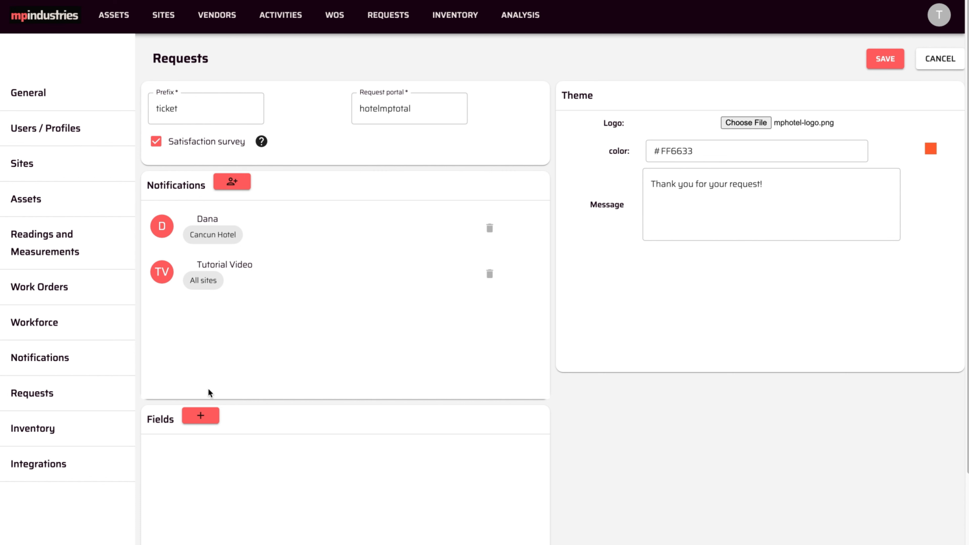
Step: Add a Priority pick-list field with options High, Medium and Low
click(203, 417)
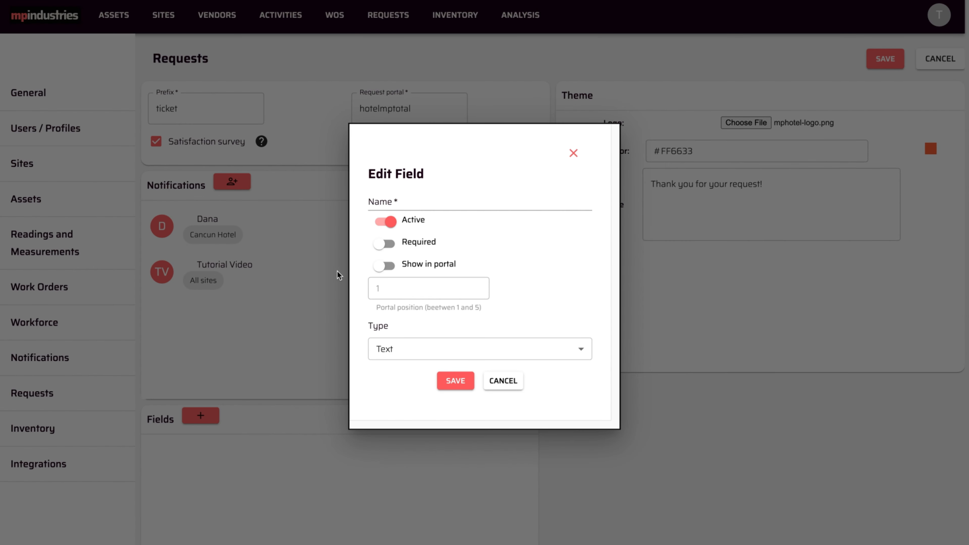
click(396, 195)
text(Priority)
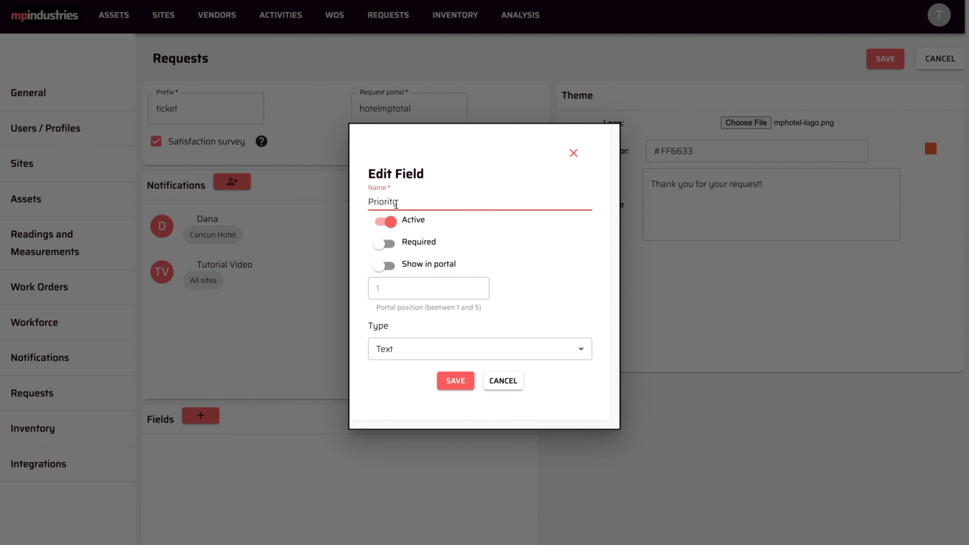
click(397, 348)
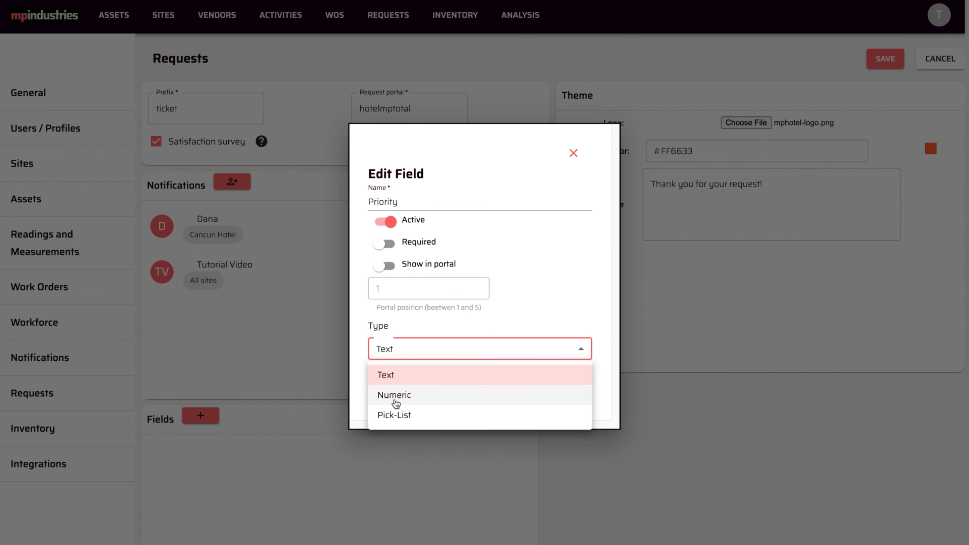
click(396, 413)
click(458, 340)
text(High)
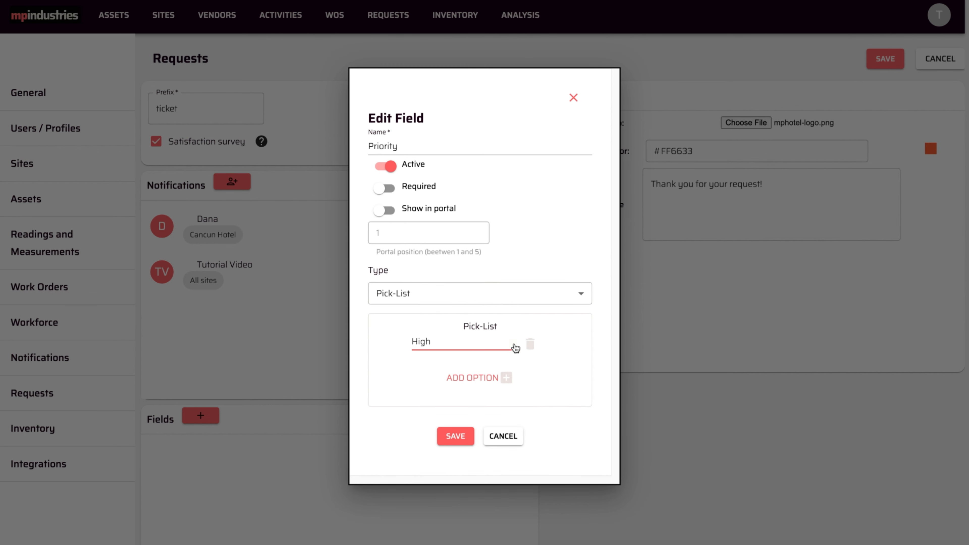
click(506, 377)
text(Medium)
click(460, 393)
text(Low)
click(456, 472)
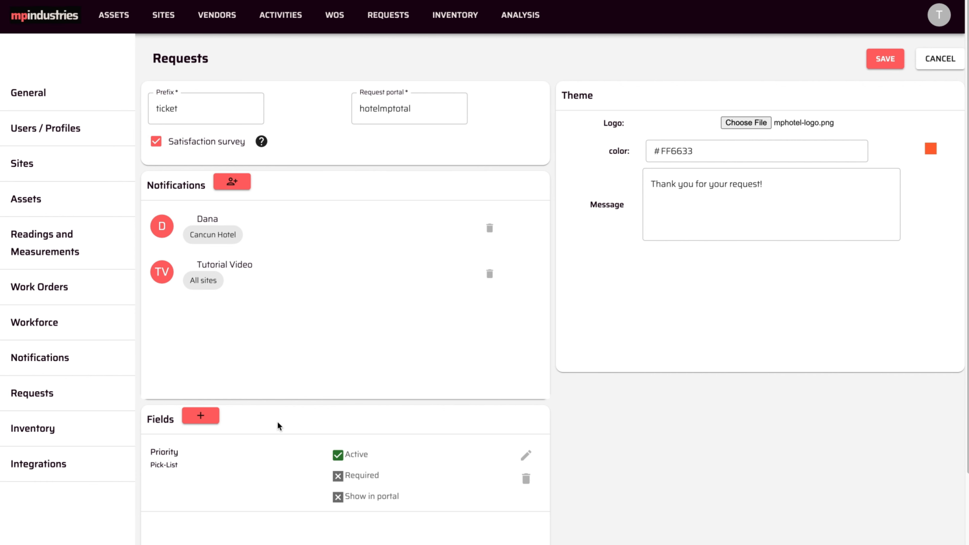
Step: Add a 'Has the equipment stopped?' pick-list field with options Yes and No
click(208, 417)
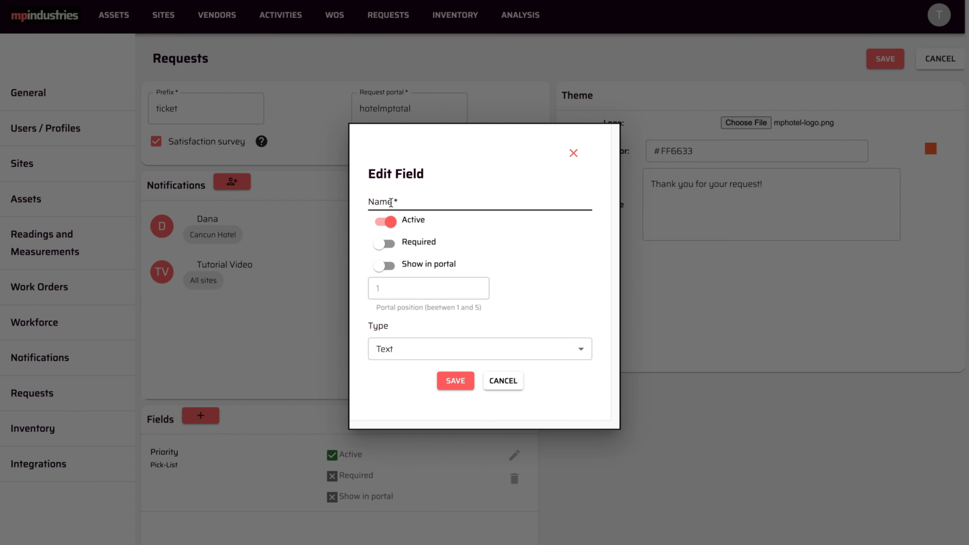
click(401, 201)
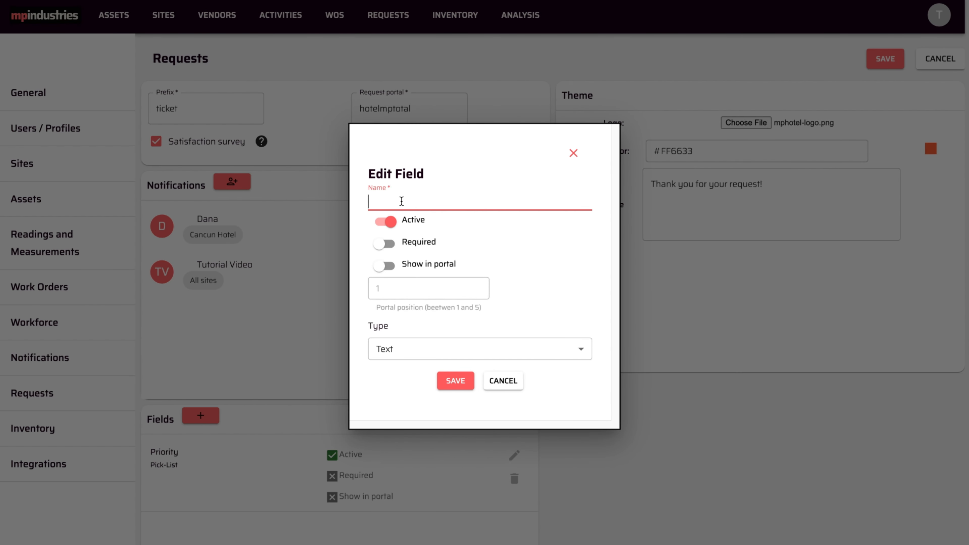
text(Has the equipment stopped?)
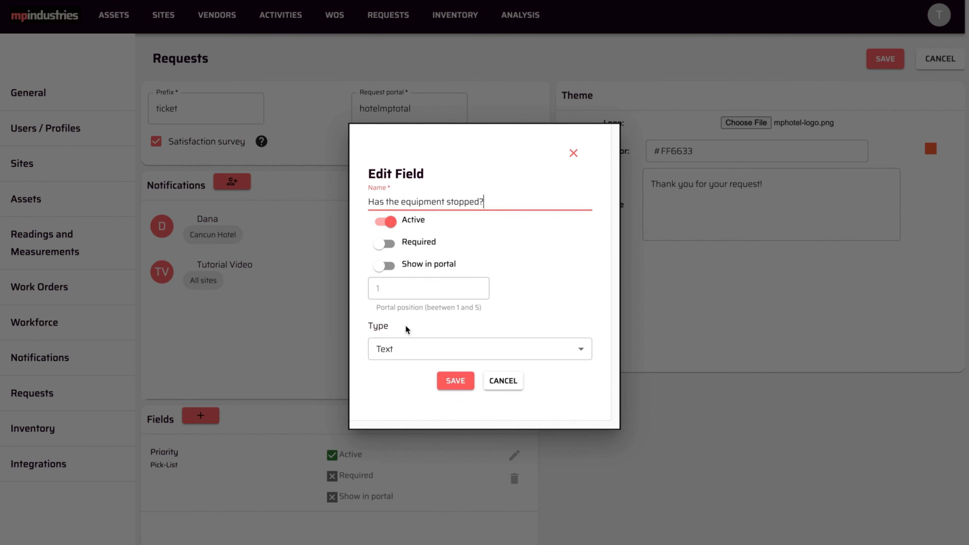
click(404, 353)
click(405, 416)
click(439, 344)
text(Yes)
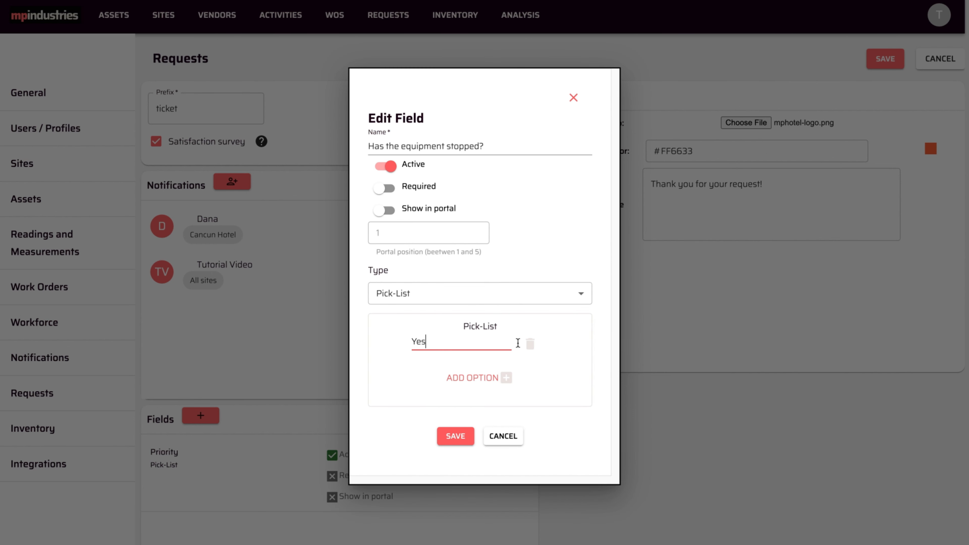
click(457, 376)
text(No)
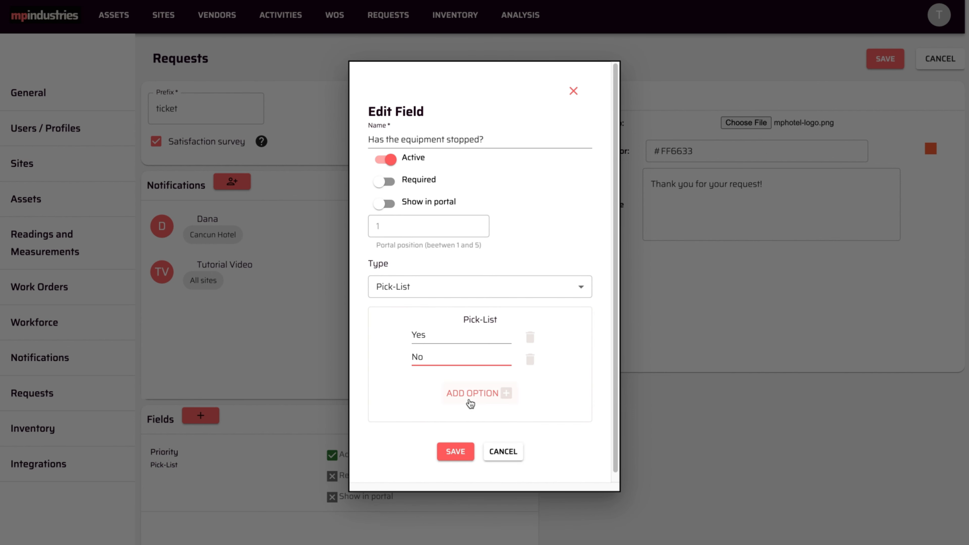
click(455, 451)
Step: Save the request settings and load the hotelmptotal portal in a private browser window
scroll(481, 423, down, 2)
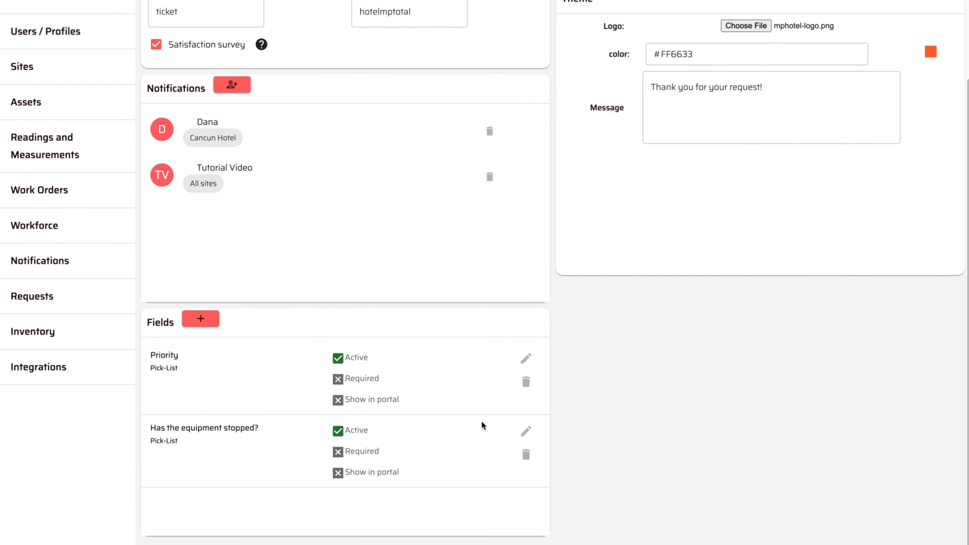
scroll(482, 421, up, 2)
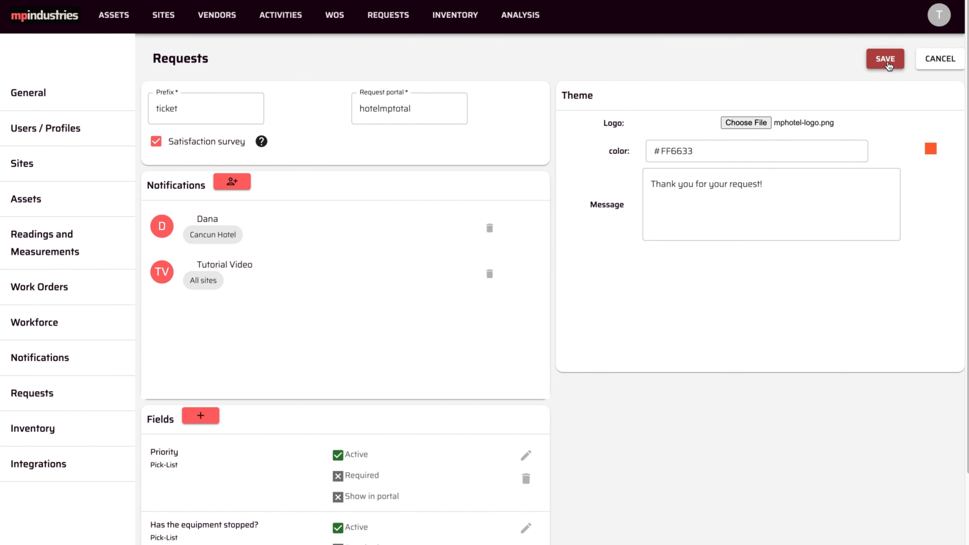
click(889, 66)
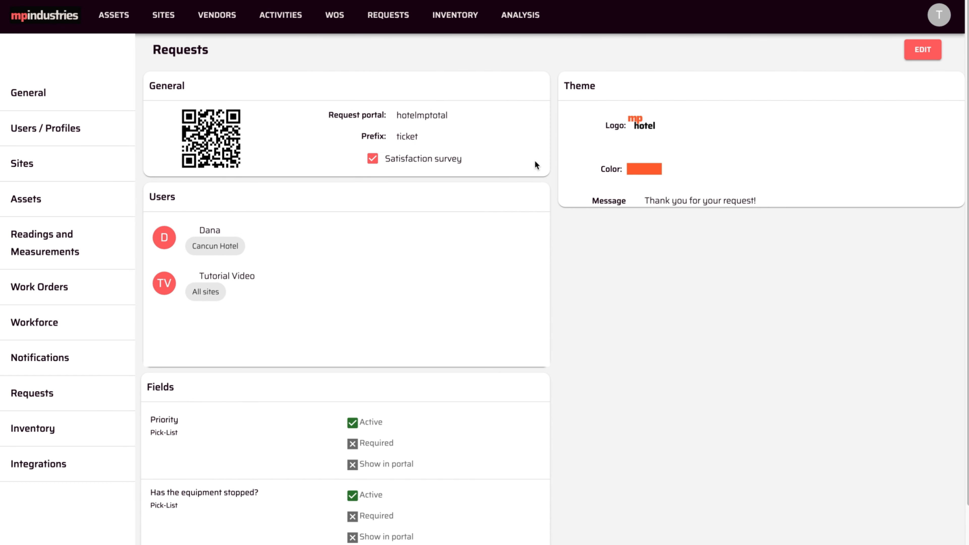
key(super+shift+n)
click(249, 35)
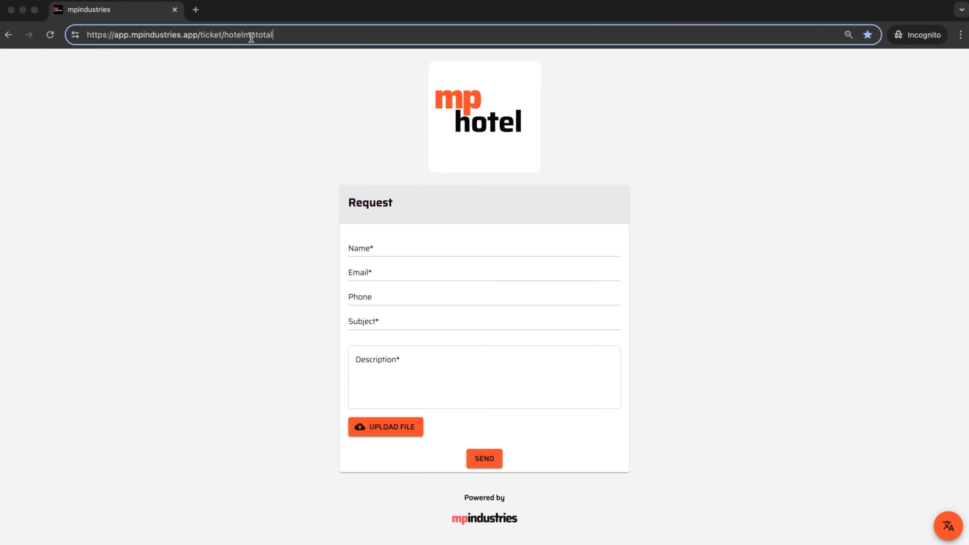
Step: Fill in the requester's name, e-mail address and phone number on the portal form
click(365, 249)
text(Jonh Smith)
key(Tab)
click(359, 294)
Step: Send an 'Air Conditioner' request about room 103's weak, noisy cooling and open its details
click(413, 317)
text(Air Conditioner)
click(406, 362)
text(The air conditioning in room 103 does not cool enough and is very noisy.)
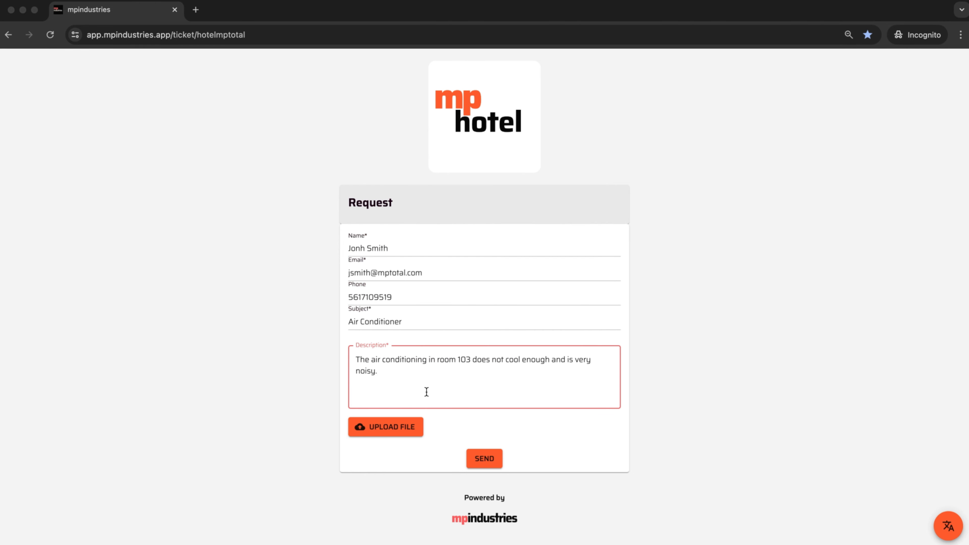
click(484, 458)
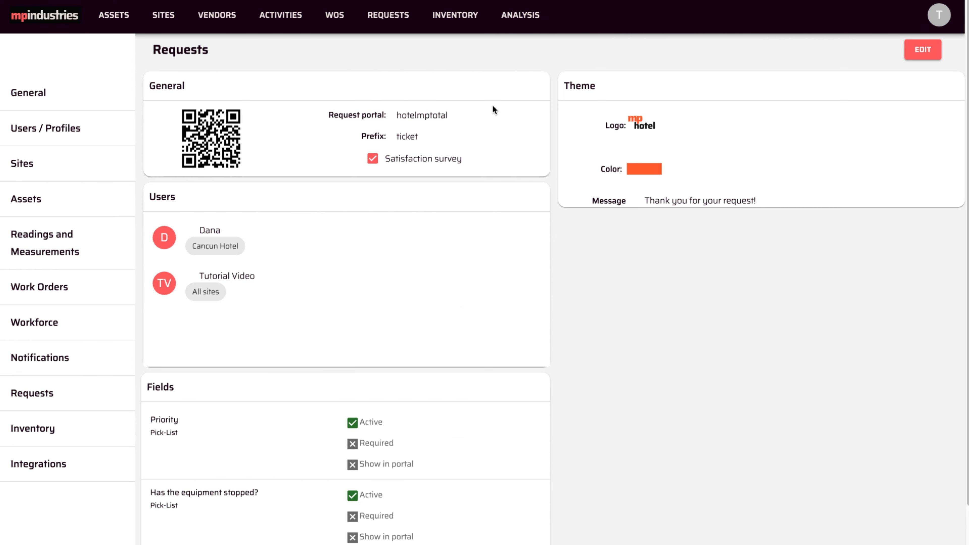
click(383, 21)
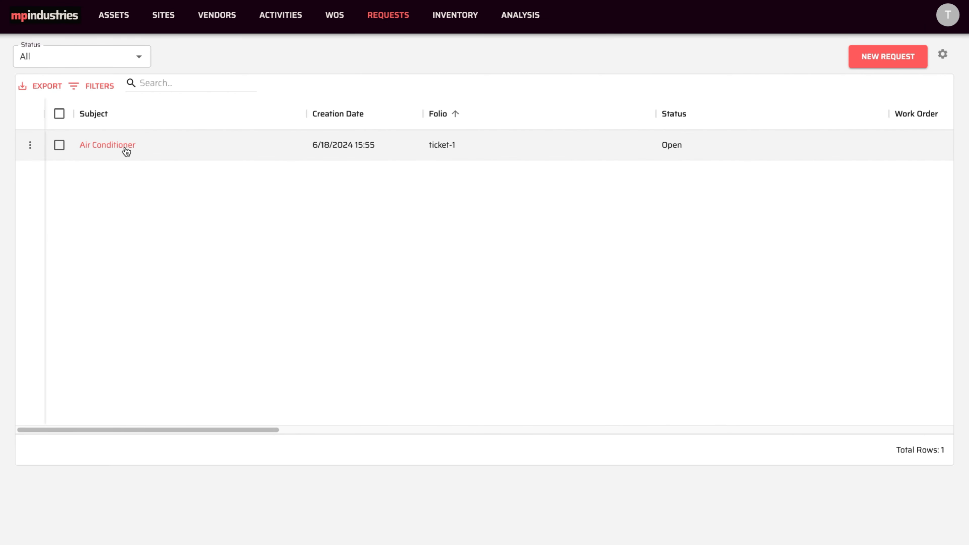
click(126, 152)
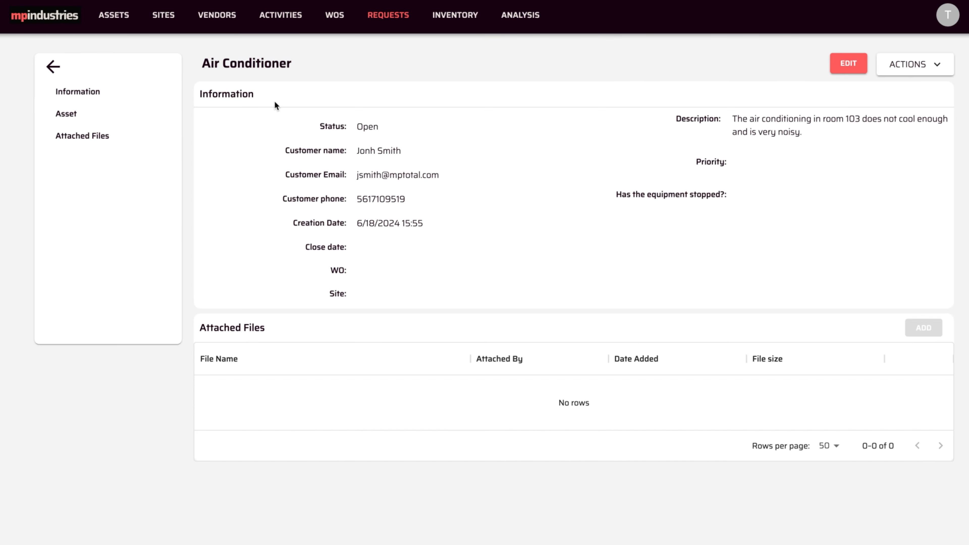